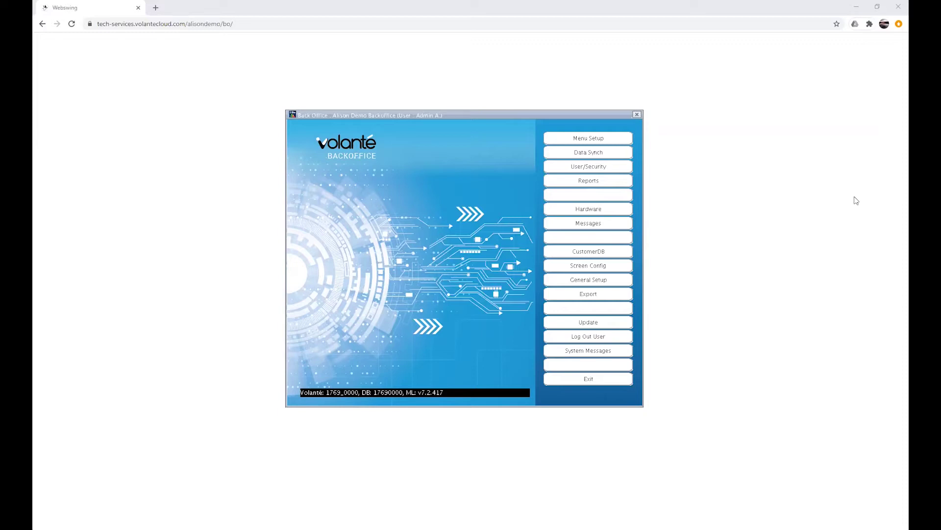
Open the Customer Database in an enlarged window and list all customers using an empty search.
{"action": "left_click", "coordinate": [623, 256]}
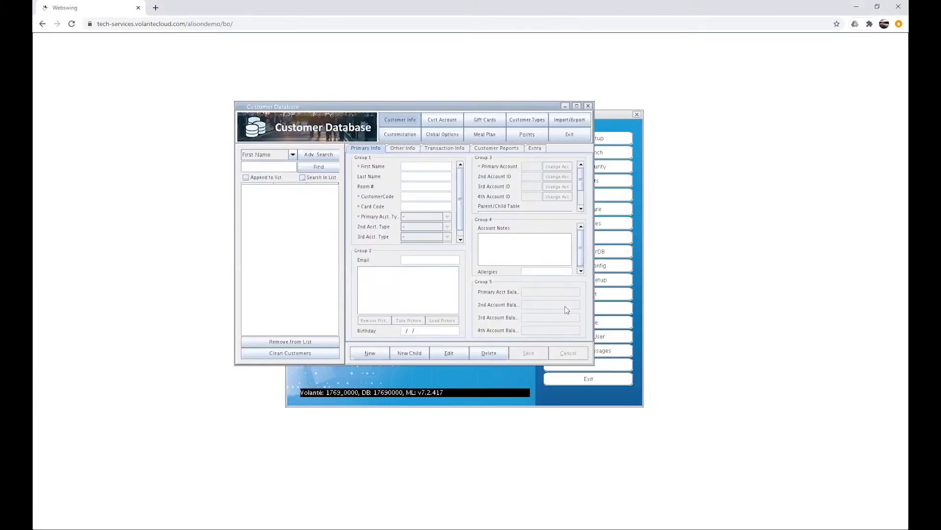
{"action": "left_click_drag", "start_coordinate": [590, 362], "coordinate": [702, 463]}
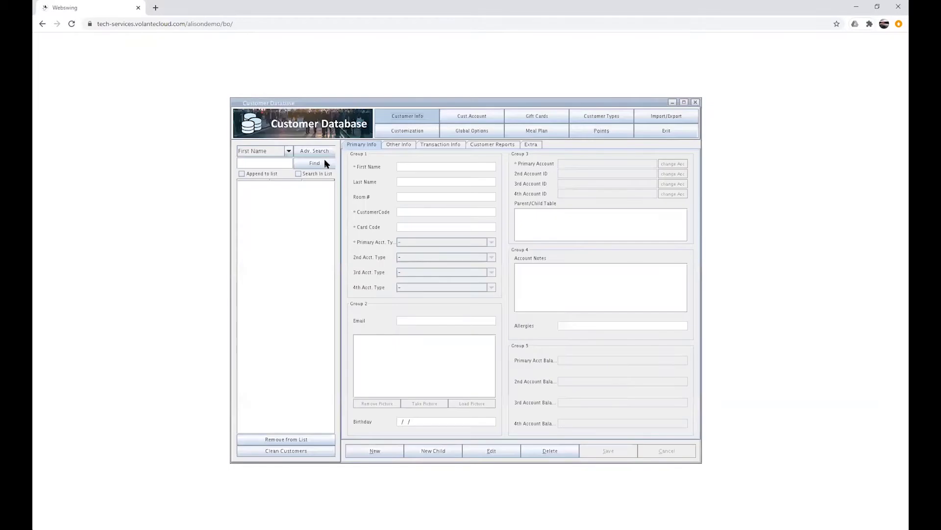
{"action": "left_click", "coordinate": [315, 165]}
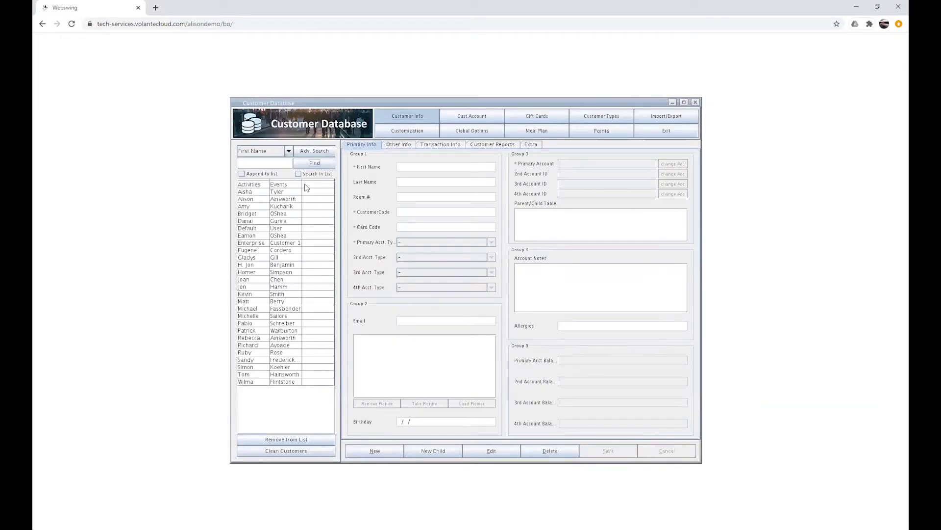
{"action": "left_click", "coordinate": [289, 152]}
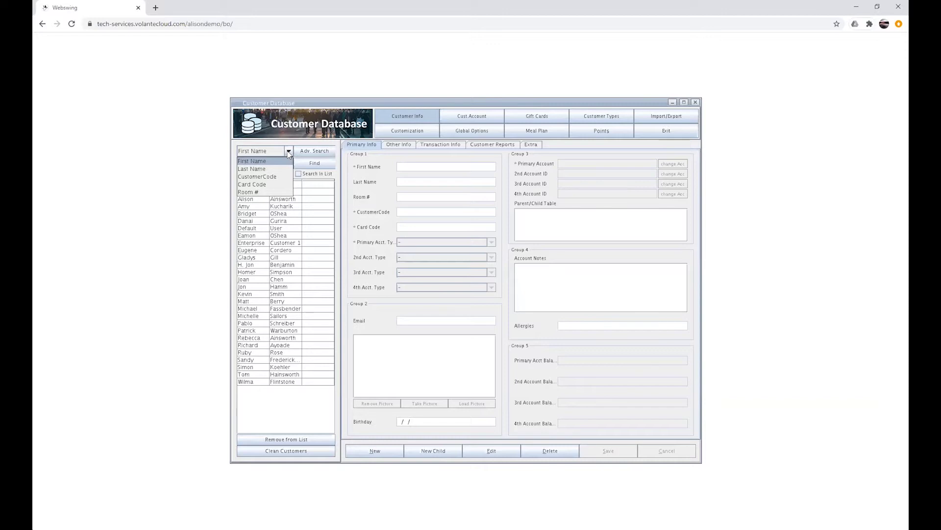
Search customers by a first name and show the found customer's details.
{"action": "left_click", "coordinate": [264, 160]}
{"action": "left_click", "coordinate": [268, 163]}
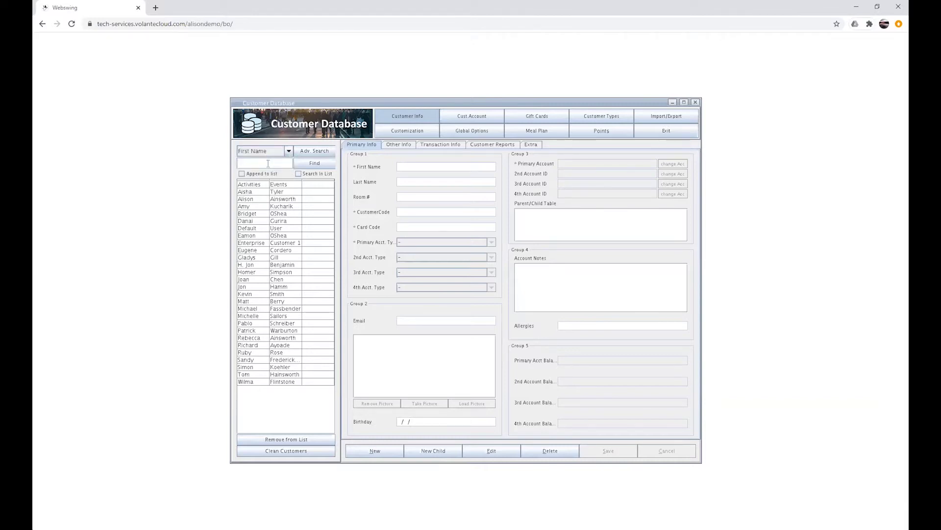
{"action": "type", "text": "amy"}
{"action": "left_click", "coordinate": [316, 164]}
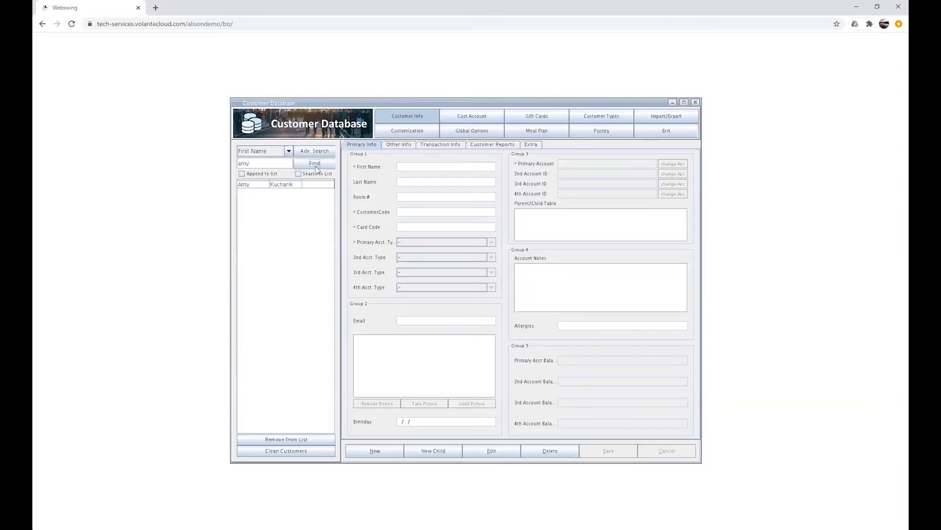
{"action": "left_click", "coordinate": [263, 185]}
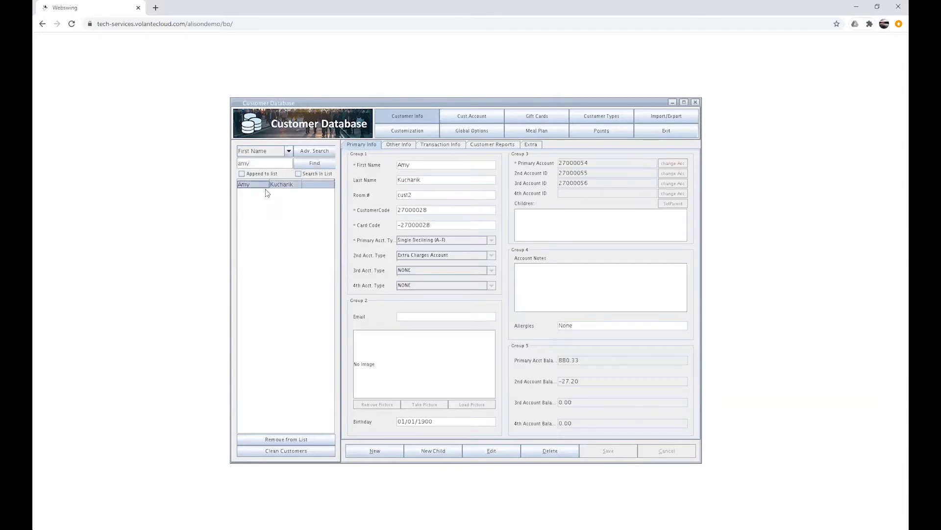
Search by Last Name with a partial term and step through matches to the fourth record.
{"action": "double_click", "coordinate": [259, 163]}
{"action": "type", "text": "al"}
{"action": "left_click", "coordinate": [289, 151]}
{"action": "left_click", "coordinate": [255, 168]}
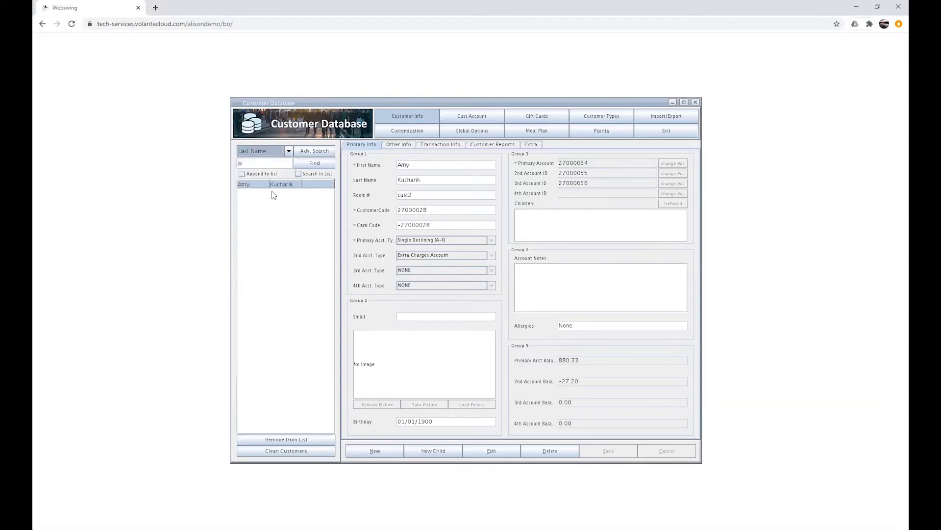
{"action": "left_click", "coordinate": [315, 165]}
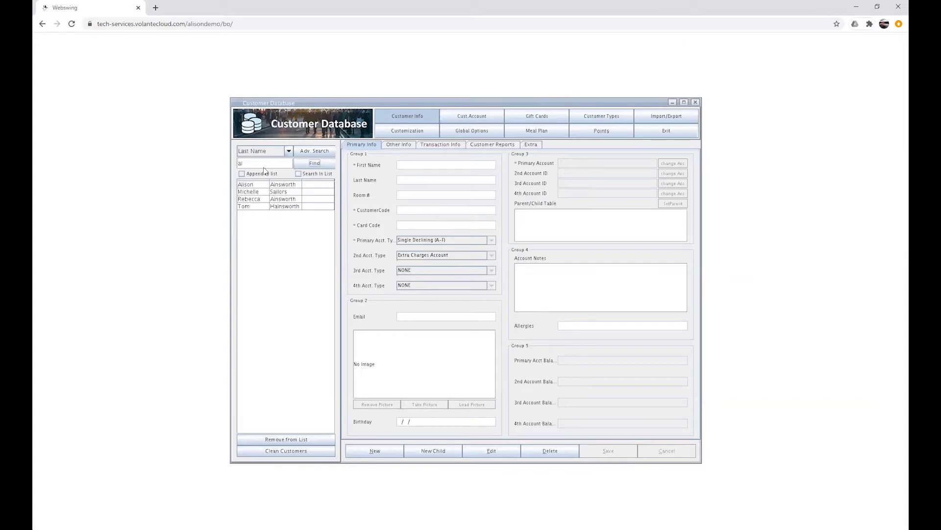
{"action": "left_click", "coordinate": [287, 186]}
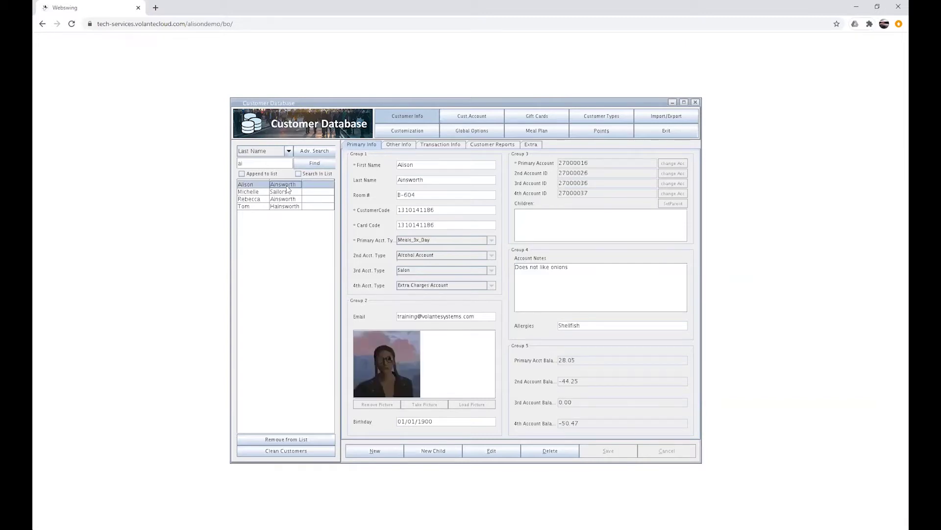
{"action": "left_click", "coordinate": [287, 193]}
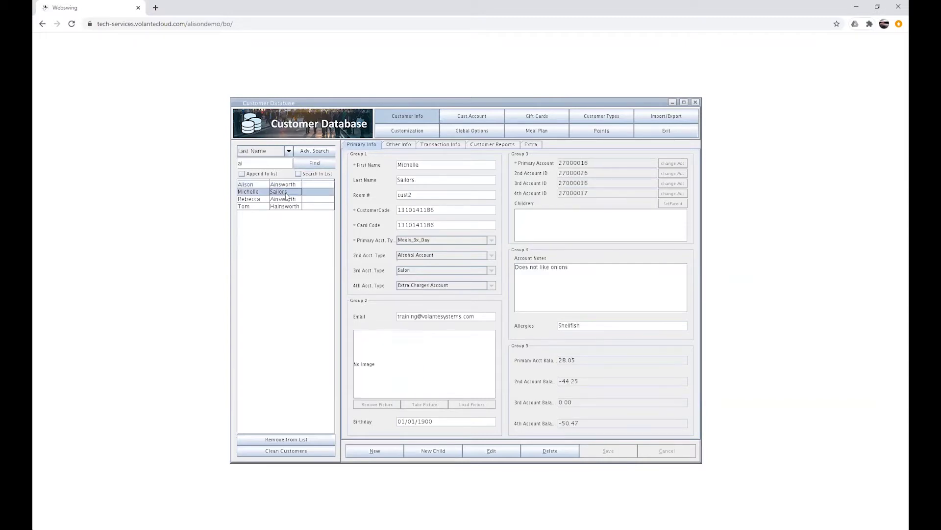
{"action": "left_click", "coordinate": [296, 205]}
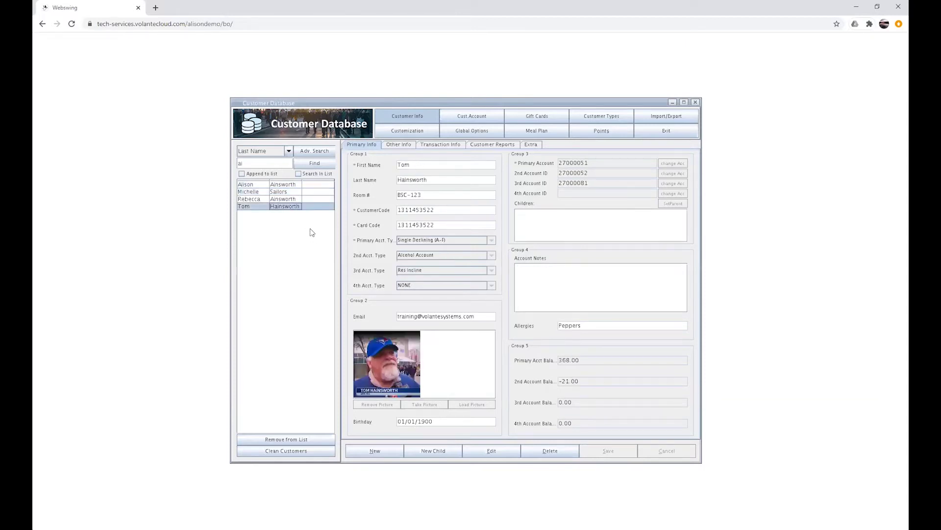
{"action": "left_click", "coordinate": [282, 209]}
List transactions from 01-Sep-20 to 28-Oct-20 and view the latest $22.45 receipt's items.
{"action": "left_click", "coordinate": [447, 146]}
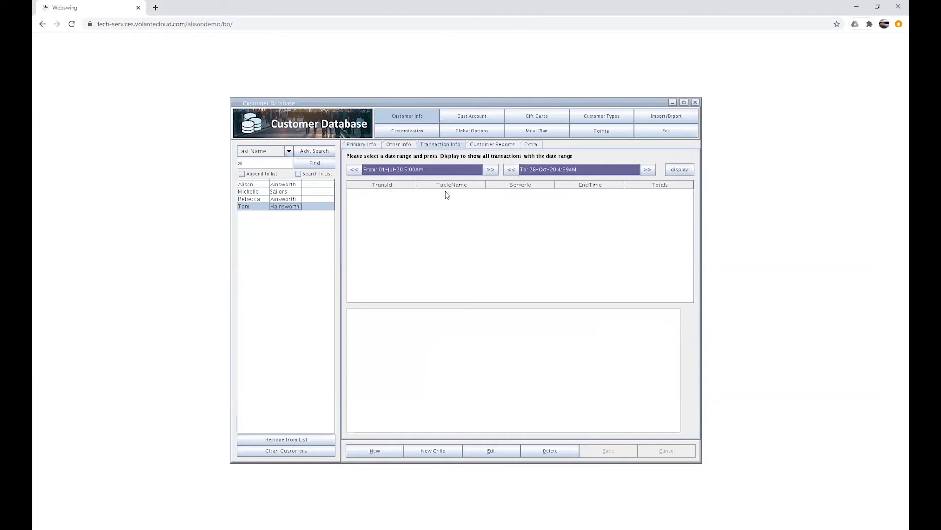
{"action": "left_click", "coordinate": [491, 169]}
{"action": "left_click", "coordinate": [491, 170]}
{"action": "left_click", "coordinate": [689, 170]}
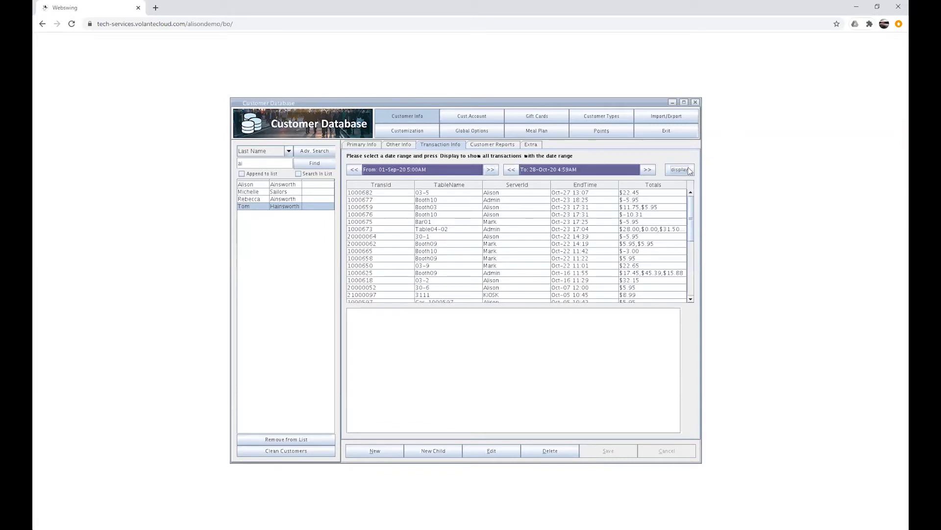
{"action": "left_click", "coordinate": [510, 192]}
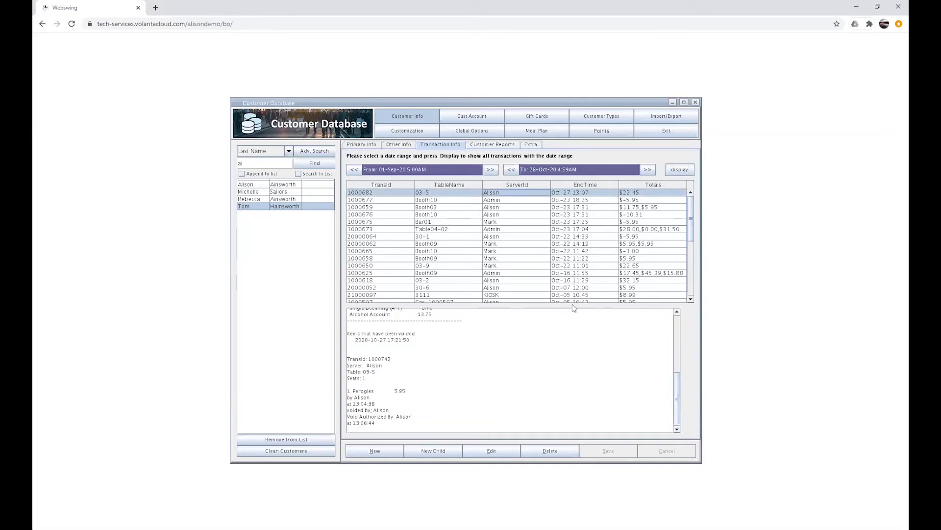
{"action": "left_click_drag", "start_coordinate": [678, 386], "coordinate": [677, 329]}
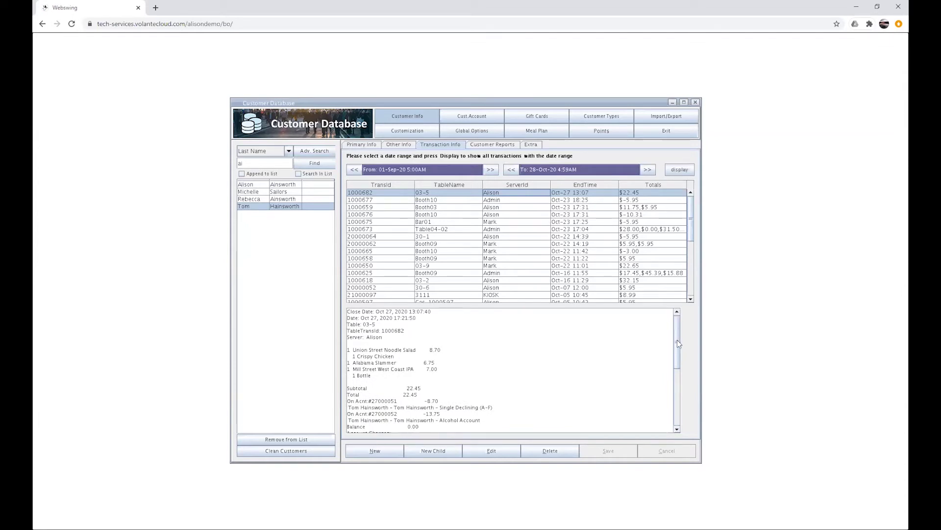
{"action": "left_click_drag", "start_coordinate": [678, 340], "coordinate": [679, 347]}
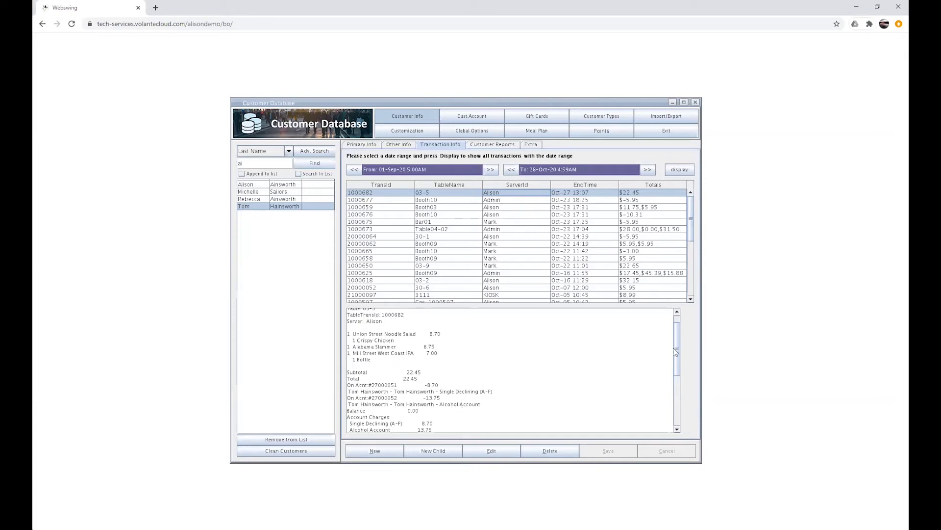
Save the account note 'Needs to have a newspaper' on the record, then start a blank customer.
{"action": "left_click", "coordinate": [360, 146]}
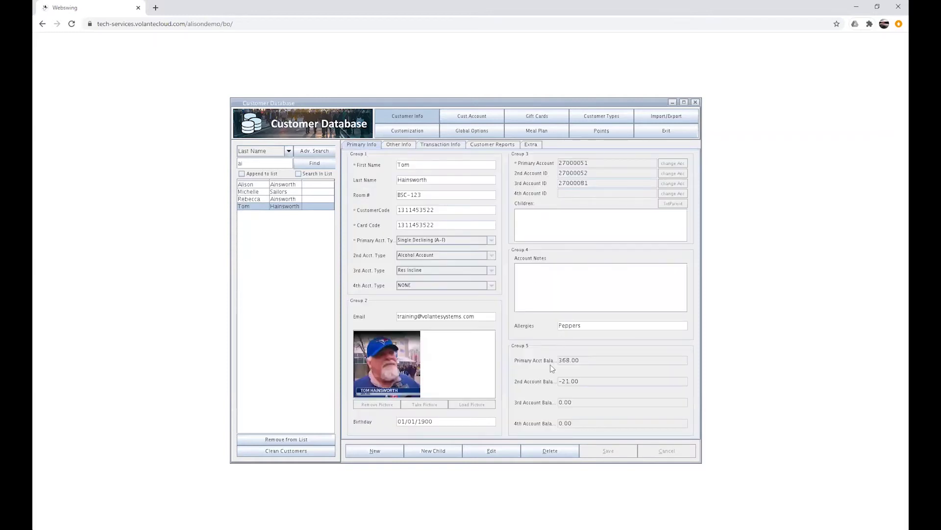
{"action": "left_click", "coordinate": [497, 452]}
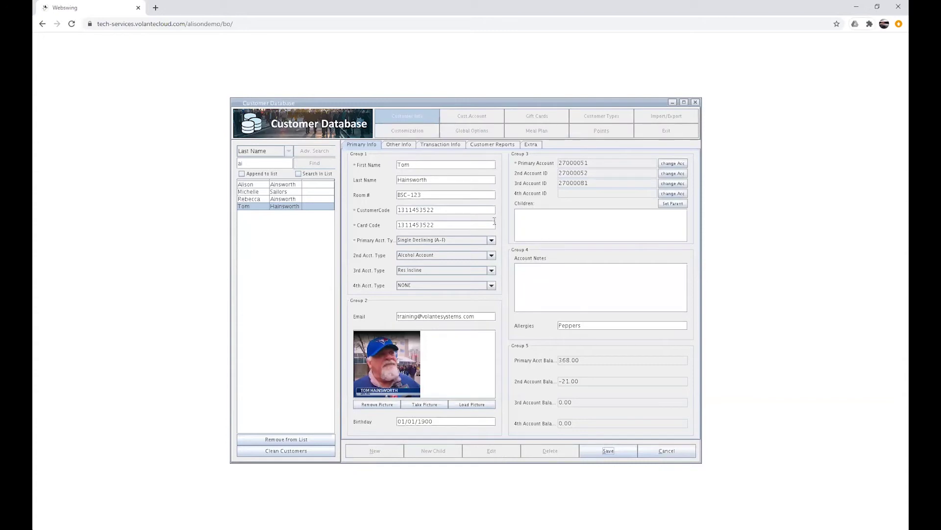
{"action": "left_click", "coordinate": [432, 194]}
{"action": "left_click", "coordinate": [439, 193]}
{"action": "left_click", "coordinate": [553, 285]}
{"action": "type", "text": "Needs to have a newspaper"}
{"action": "left_click", "coordinate": [610, 450]}
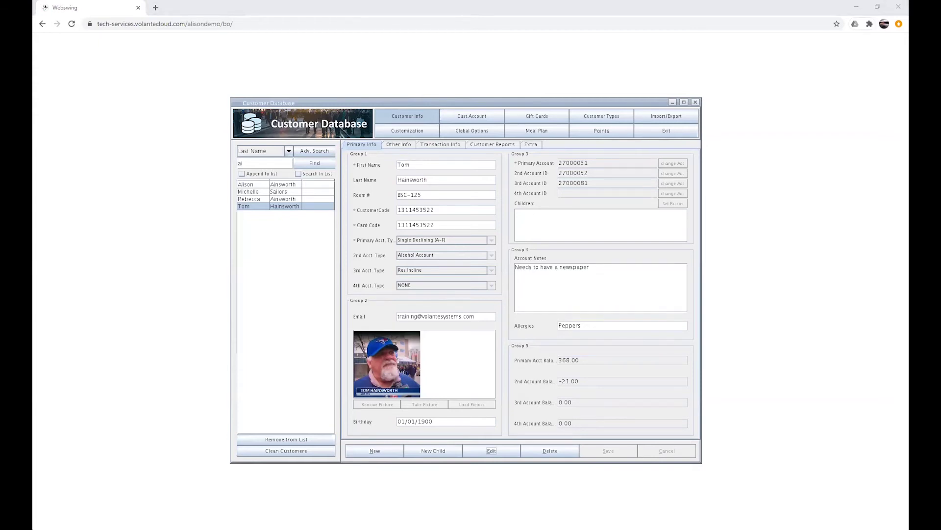
{"action": "left_click", "coordinate": [375, 451]}
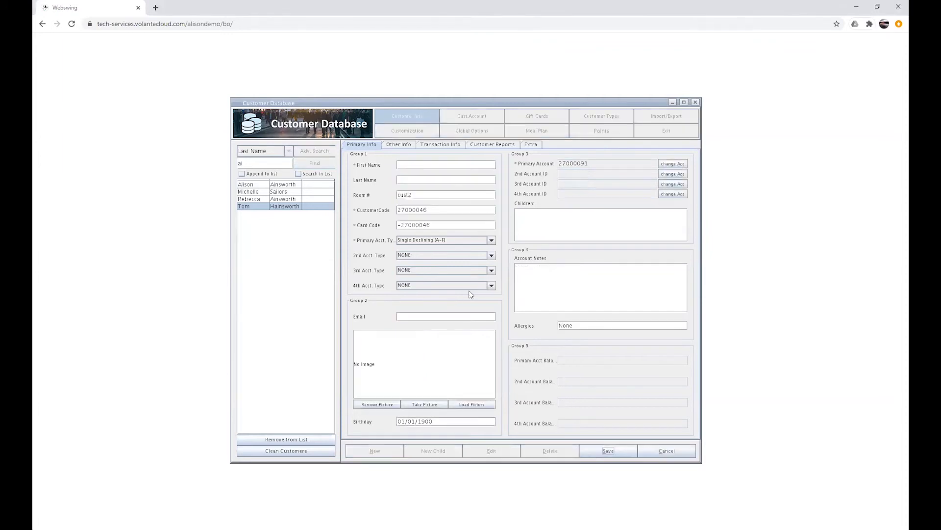
Enter the new customer's first and last name and set Room # to BR-123.
{"action": "left_click", "coordinate": [414, 163]}
{"action": "key", "text": "Tab"}
{"action": "left_click", "coordinate": [428, 193]}
{"action": "key", "text": "BackSpace"}
{"action": "key", "text": "BackSpace"}
{"action": "key", "text": "BackSpace"}
{"action": "key", "text": "BackSpace"}
{"action": "key", "text": "BackSpace"}
{"action": "type", "text": "BR-123"}
Replace the customer code with a new code and paste the same code into Card Code.
{"action": "double_click", "coordinate": [438, 210]}
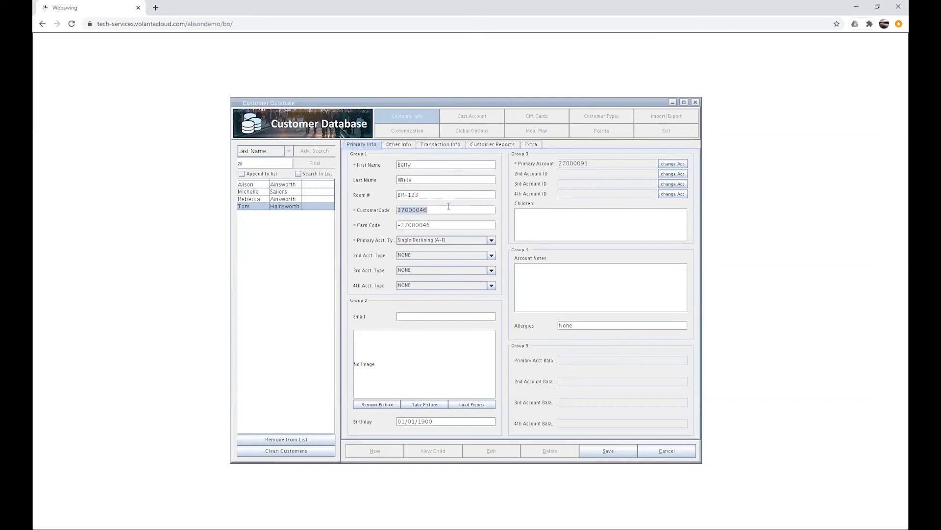
{"action": "left_click_drag", "start_coordinate": [398, 225], "coordinate": [456, 224]}
{"action": "key", "text": "ctrl+v"}
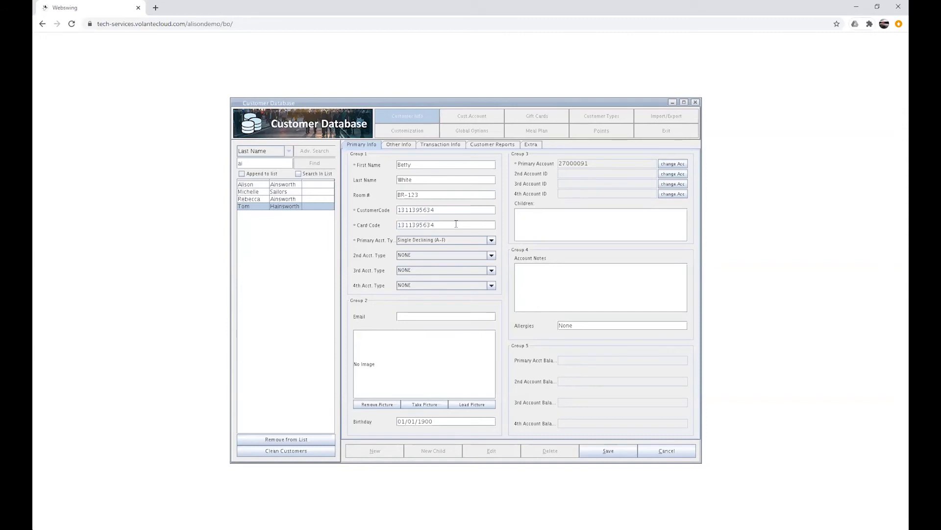
{"action": "left_click", "coordinate": [492, 240]}
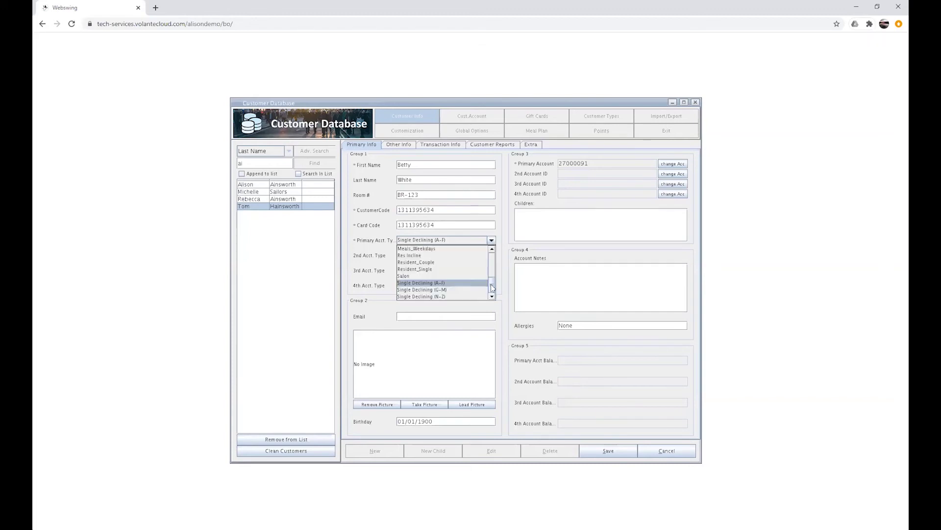
Choose account types Meals_3x_Day, Single Declining (N-Z), Alcohol Account and Extra Charges Account.
{"action": "left_click_drag", "start_coordinate": [491, 284], "coordinate": [492, 269]}
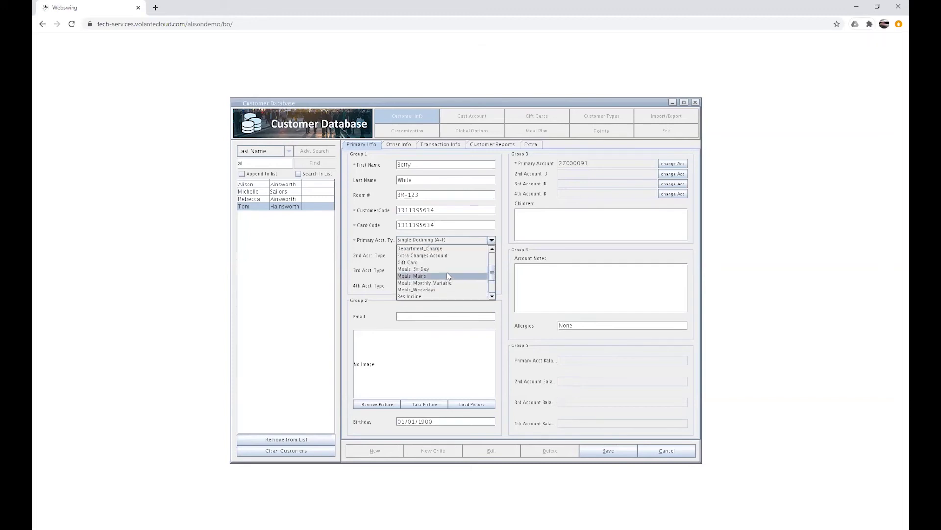
{"action": "left_click", "coordinate": [465, 255]}
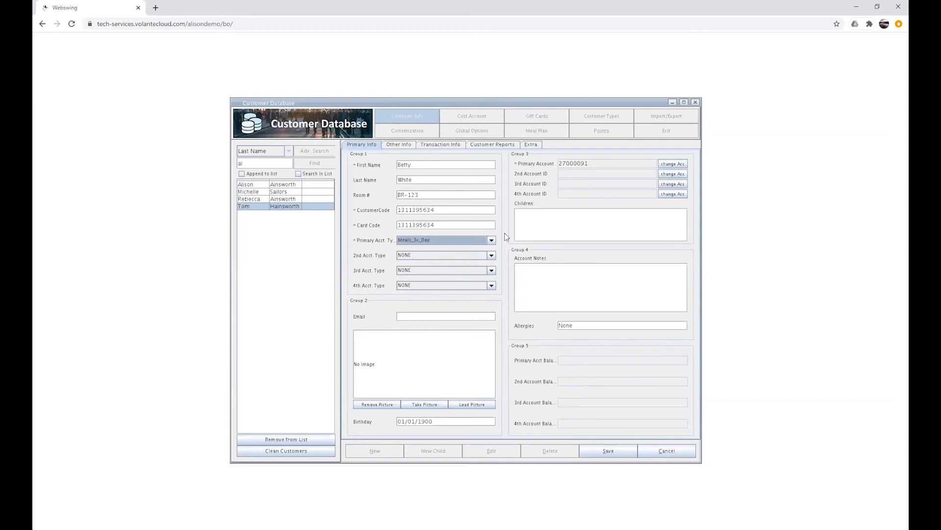
{"action": "left_click", "coordinate": [491, 255]}
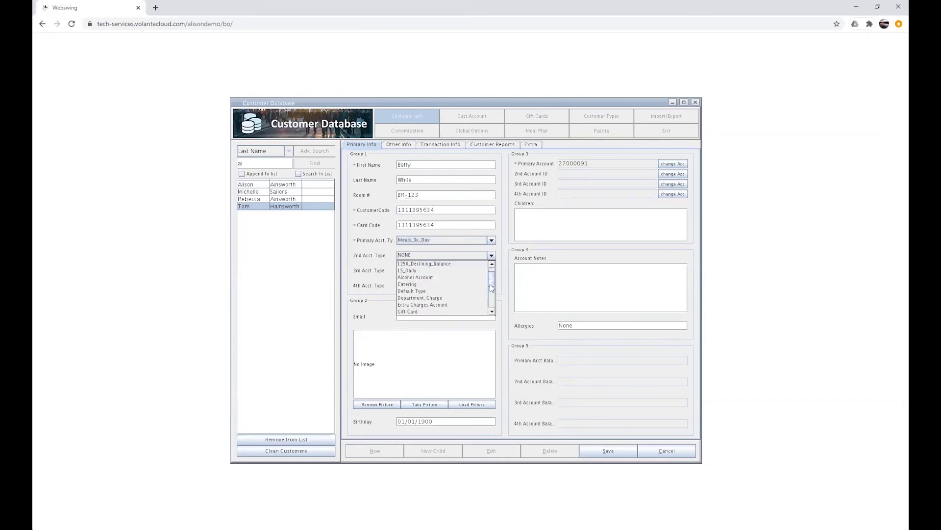
{"action": "left_click_drag", "start_coordinate": [490, 284], "coordinate": [494, 314]}
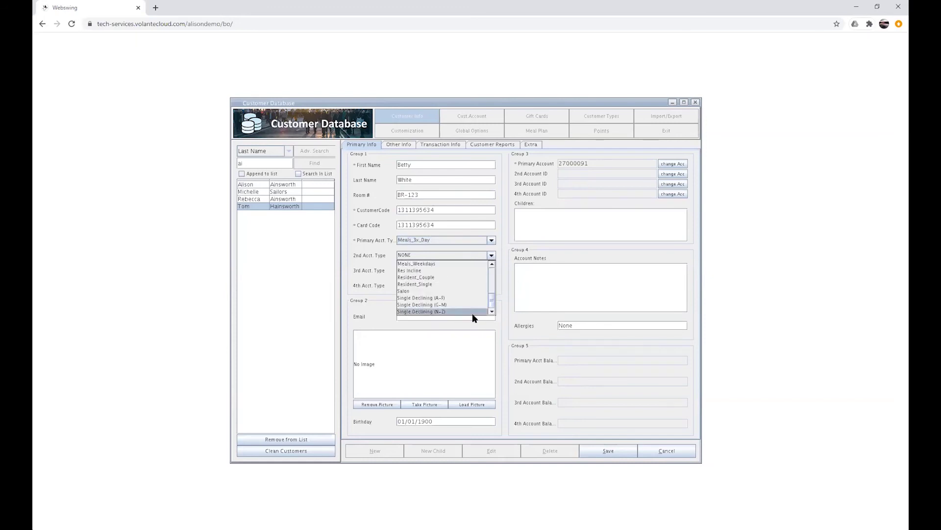
{"action": "left_click", "coordinate": [472, 312]}
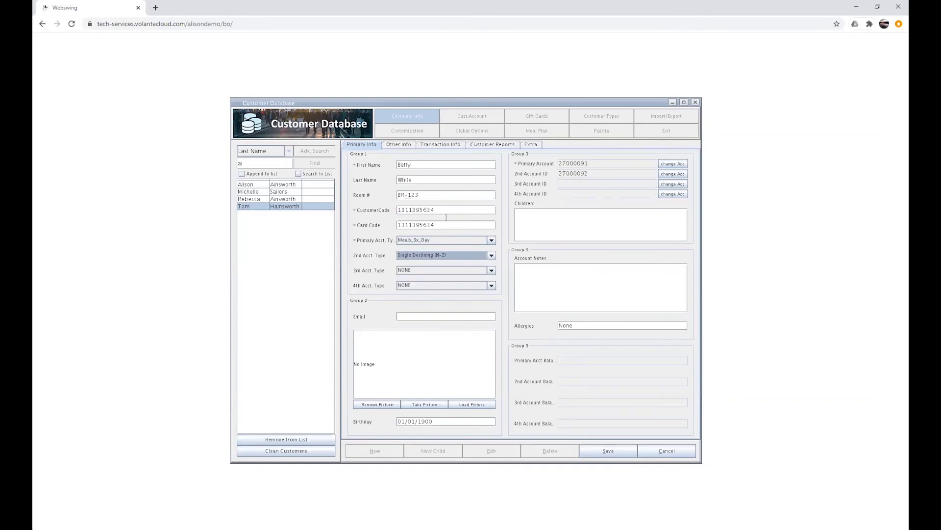
{"action": "left_click", "coordinate": [492, 270]}
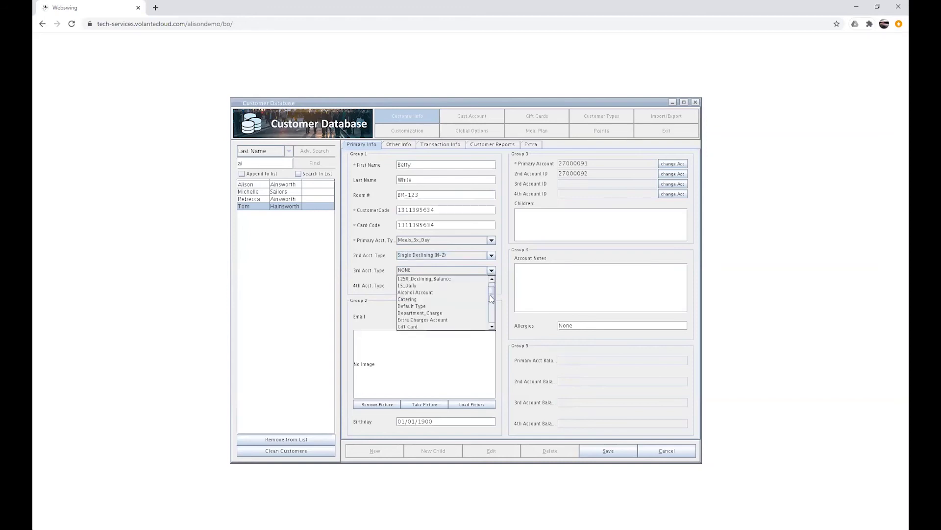
{"action": "left_click", "coordinate": [458, 292]}
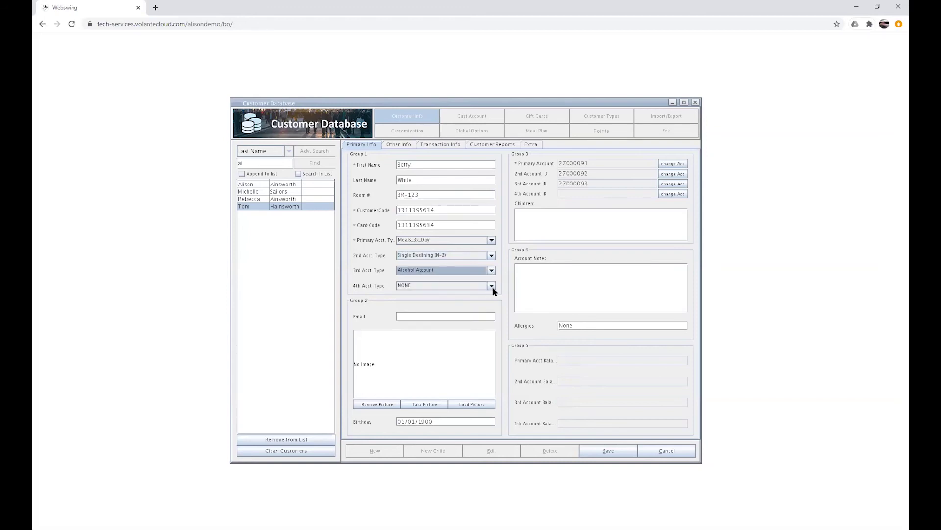
{"action": "left_click", "coordinate": [491, 286]}
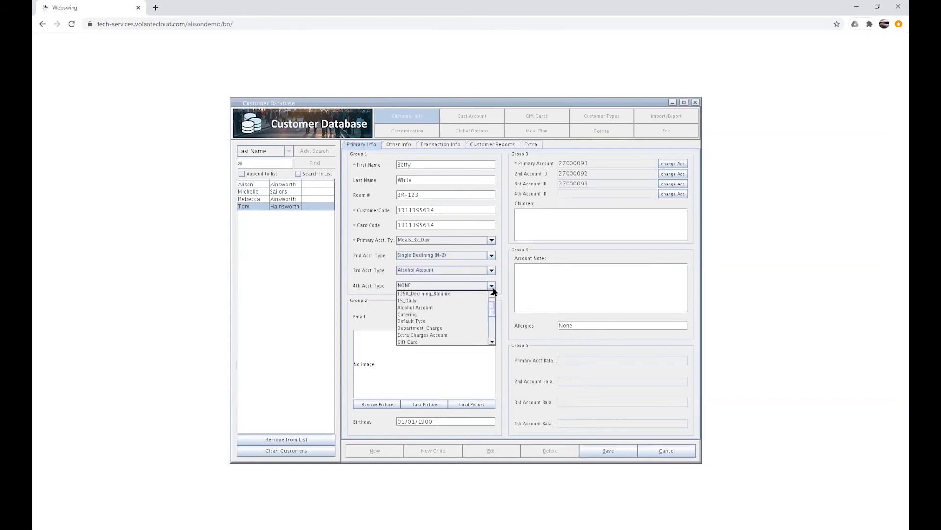
{"action": "left_click", "coordinate": [463, 336]}
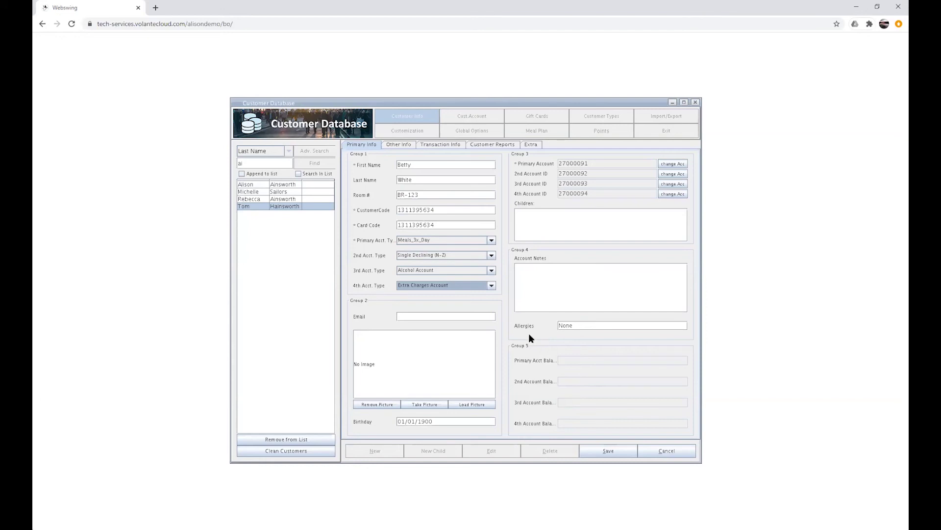
{"action": "left_click", "coordinate": [482, 405]}
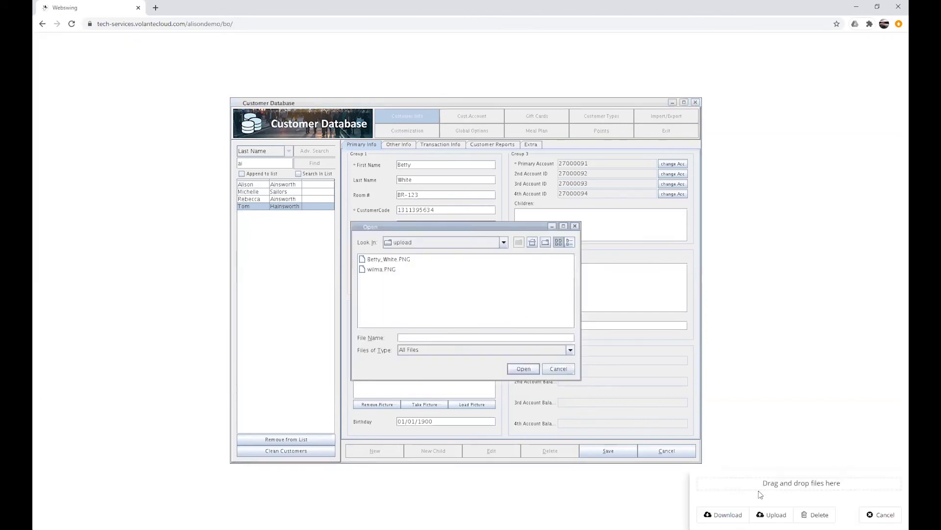
Upload the customer's photo from the image folder and save the new customer record.
{"action": "left_click", "coordinate": [771, 515]}
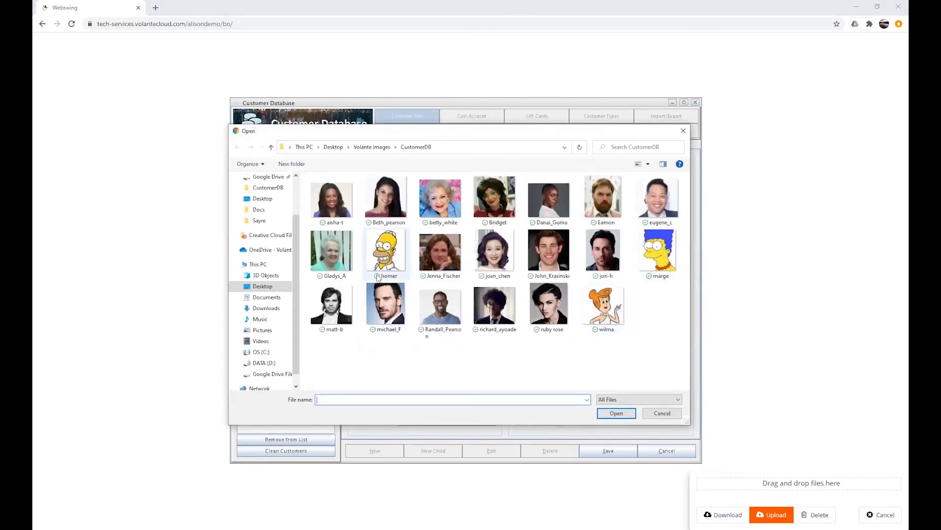
{"action": "left_click", "coordinate": [444, 215]}
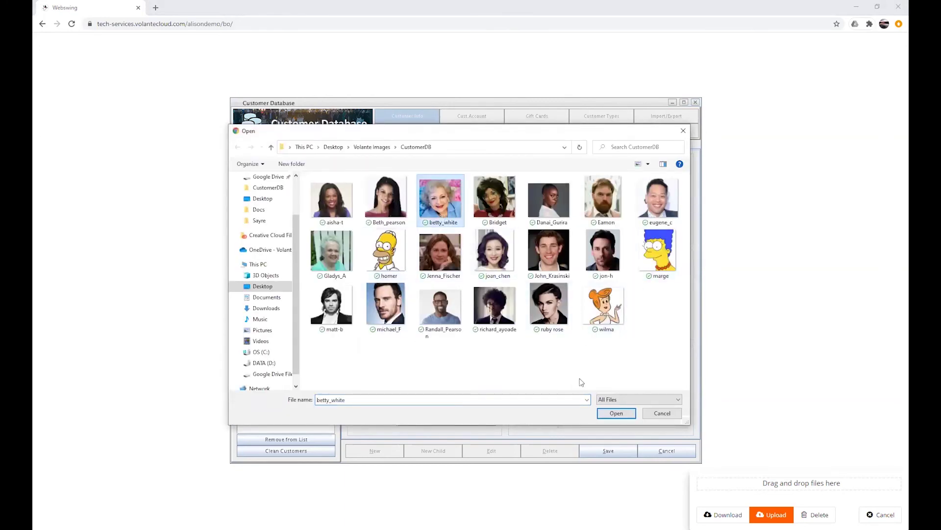
{"action": "left_click", "coordinate": [616, 414]}
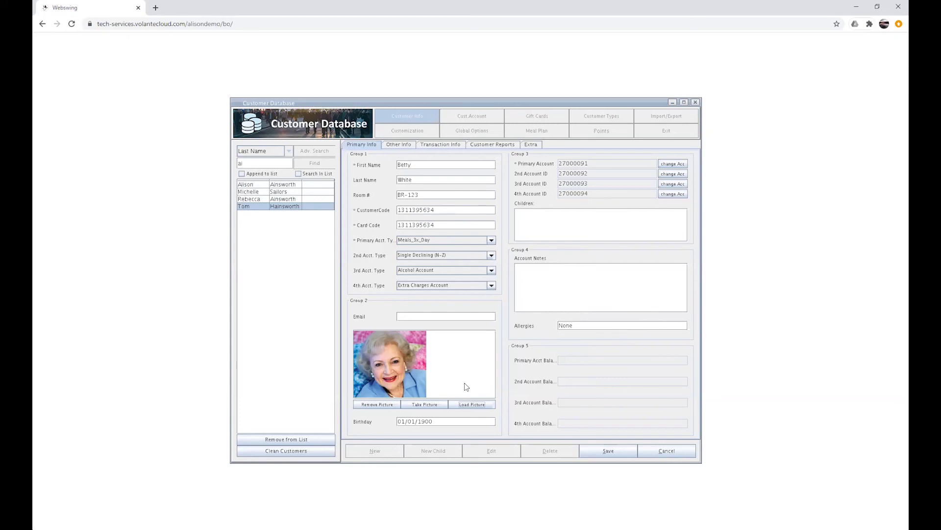
{"action": "left_click", "coordinate": [604, 450]}
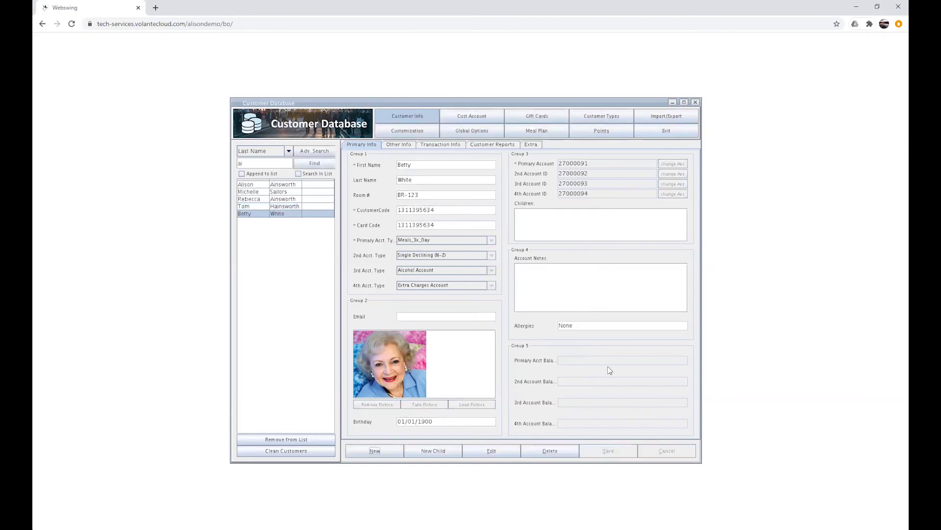
Switch to another customer and back to confirm the new record shows four 0.00 balances.
{"action": "left_click", "coordinate": [297, 207]}
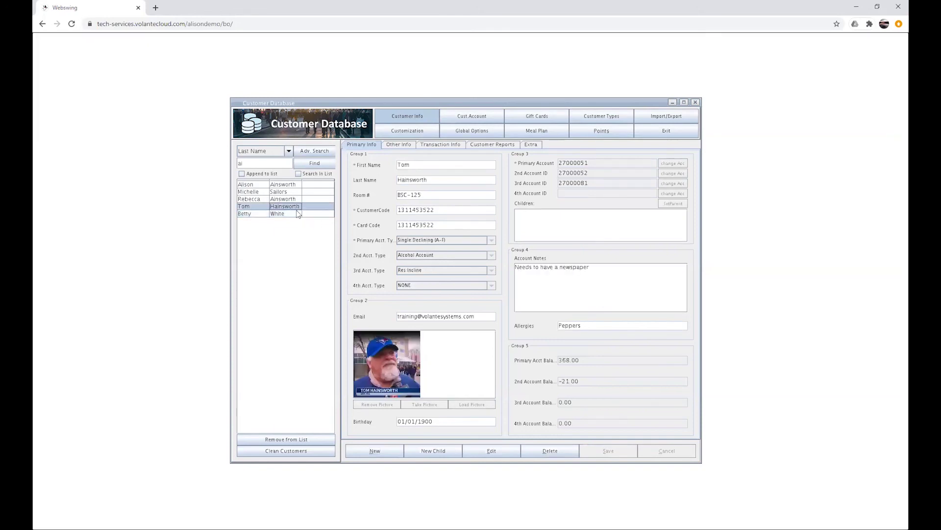
{"action": "left_click", "coordinate": [296, 214]}
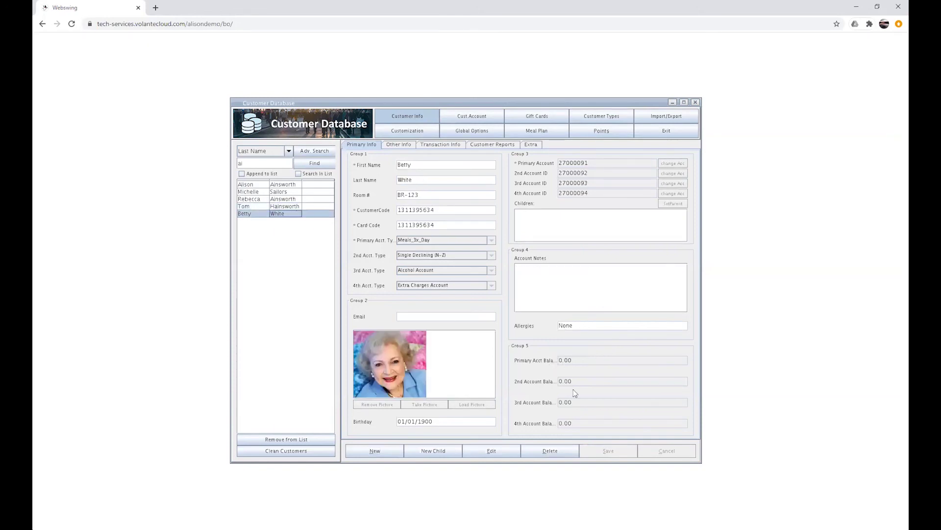